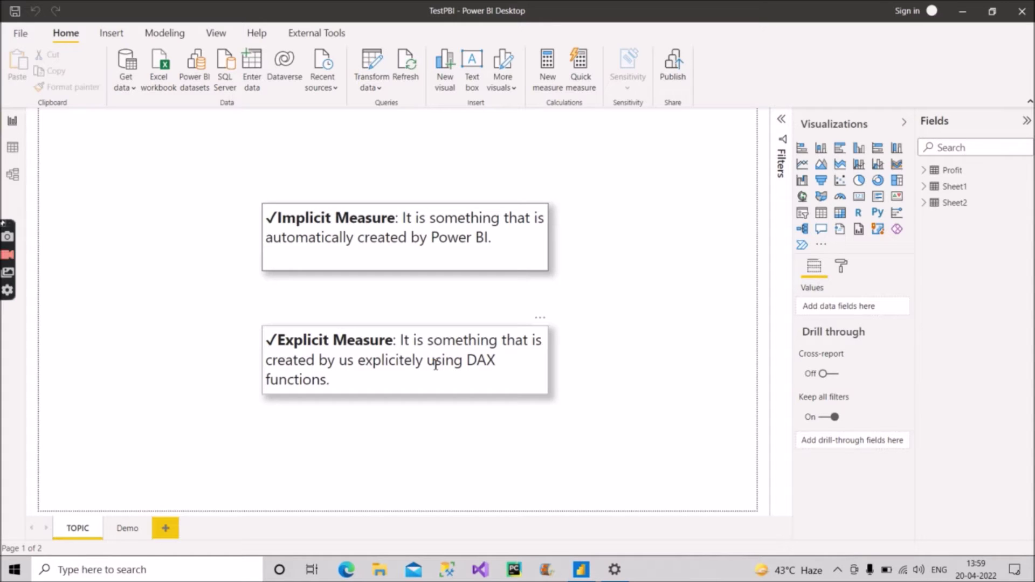
Step: Open the Demo report page and expand the Profit, Sheet1 and Sheet2 tables to list their fields
click(124, 532)
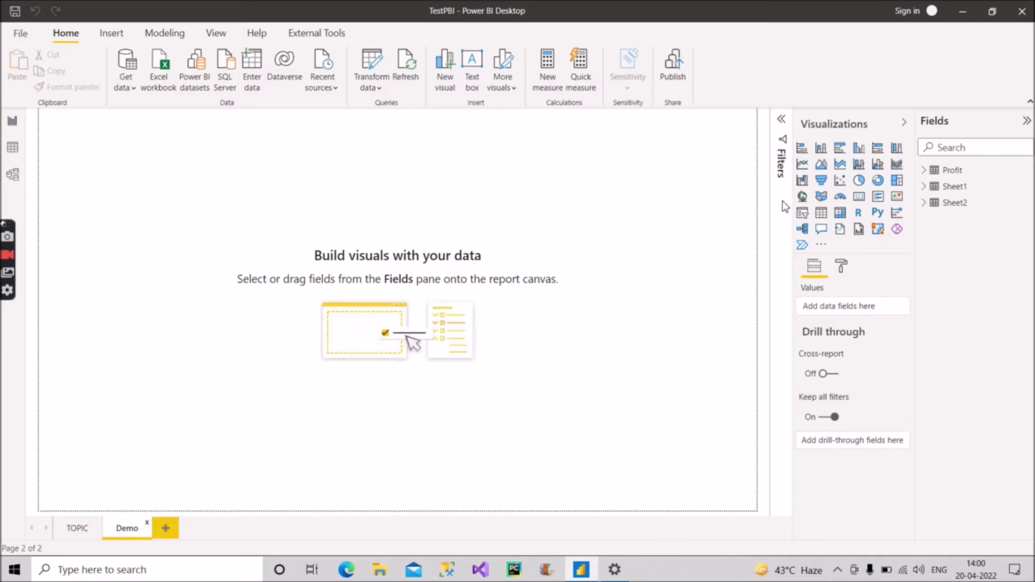
click(925, 171)
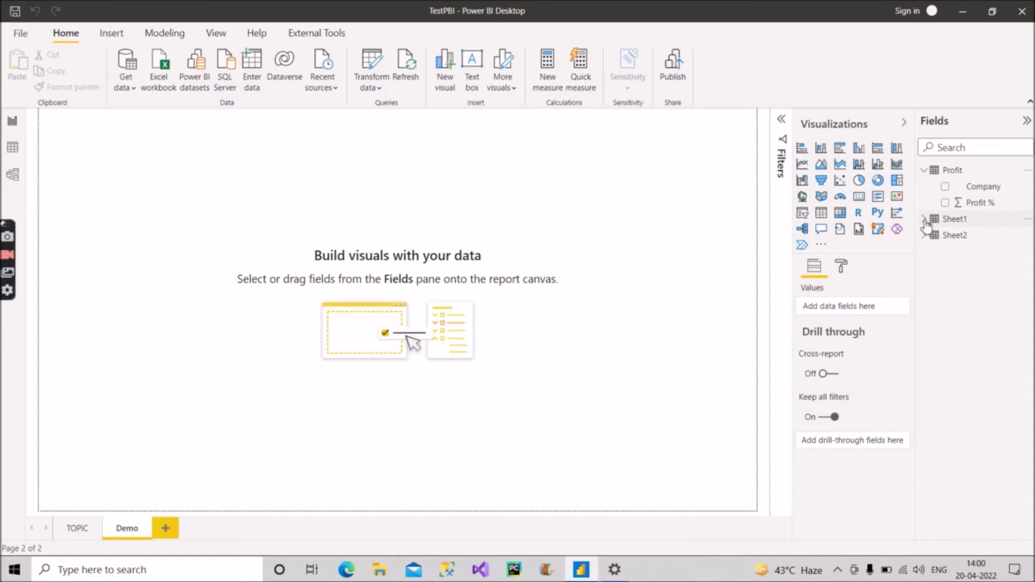
click(925, 220)
click(925, 284)
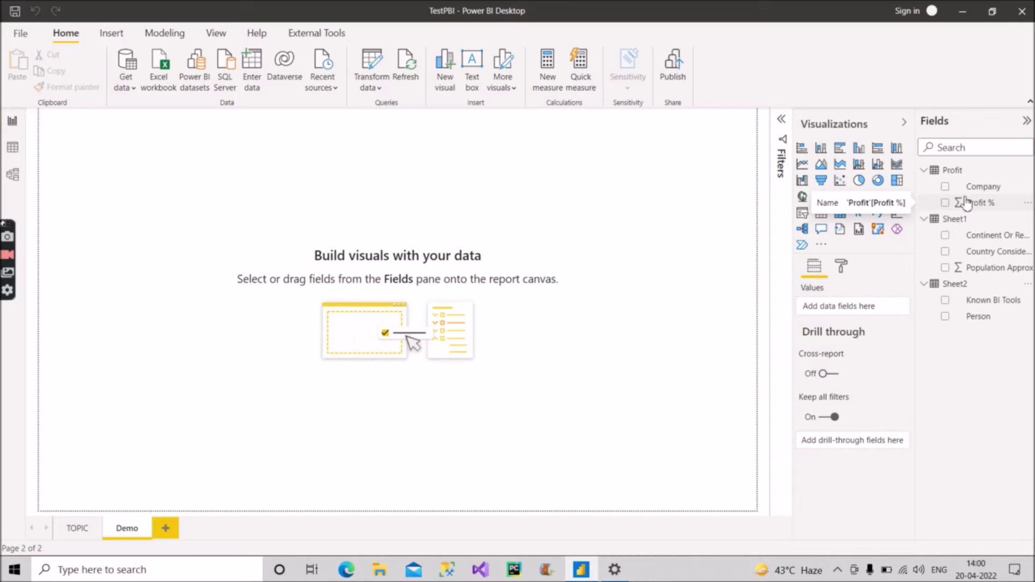
Step: Add Sheet1's Population Approx field to the upper middle of the Demo page as a table visual
mouse_move(971, 220)
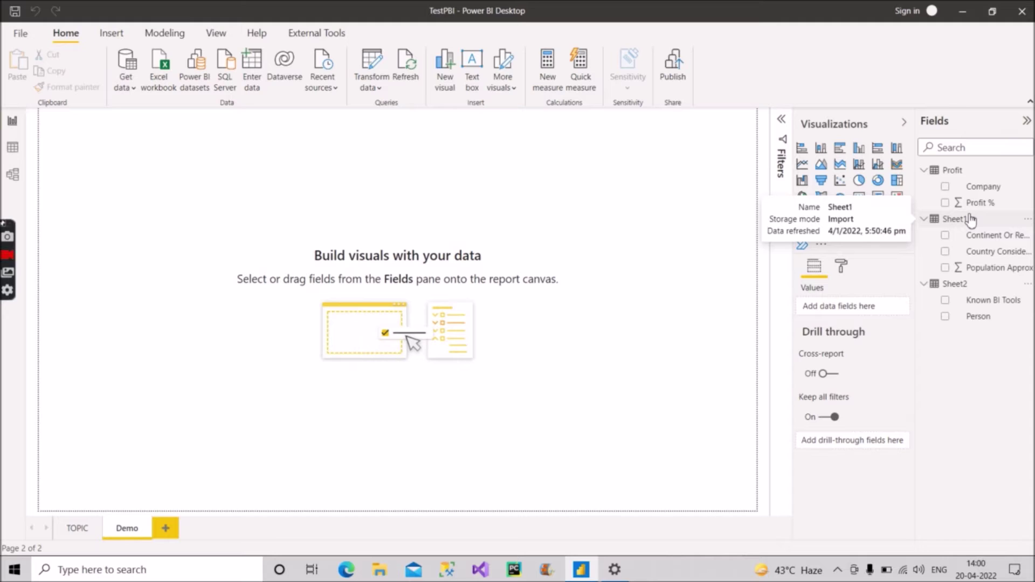
drag(980, 272, 388, 241)
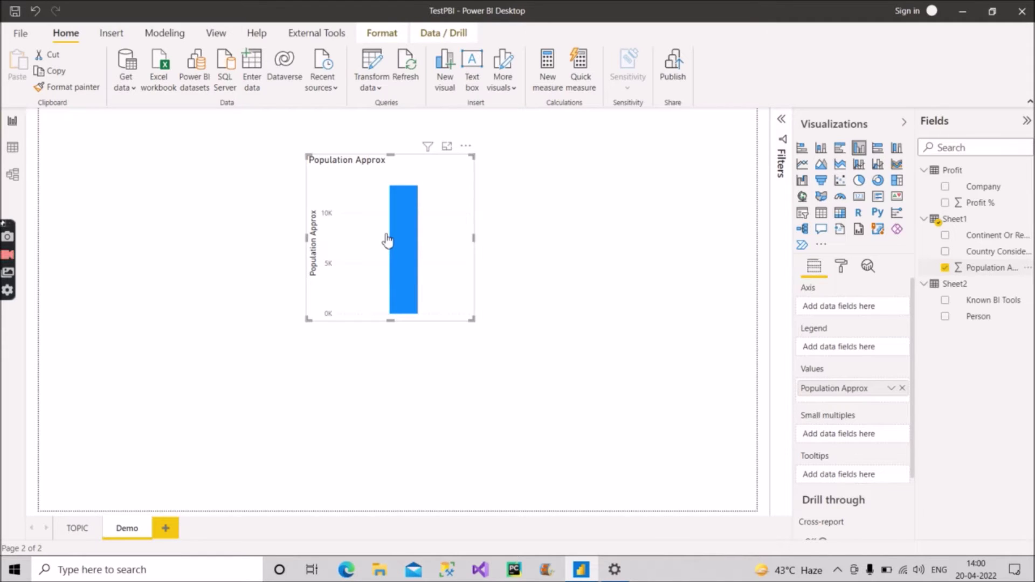
click(823, 216)
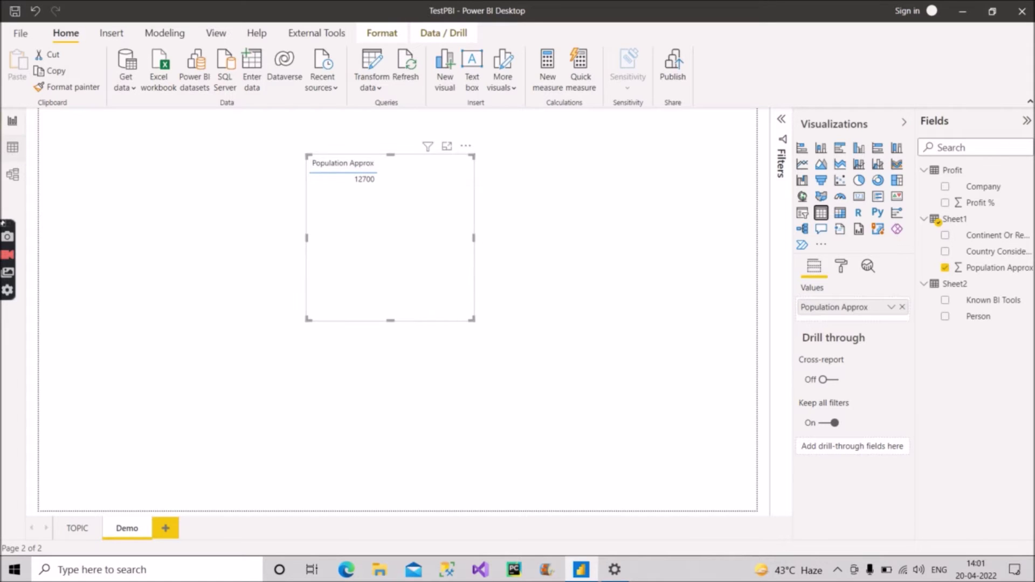
Step: Review the rows of Sheet1 in Data view, then check the aggregation options for Population Approx in the report's table visual
click(13, 149)
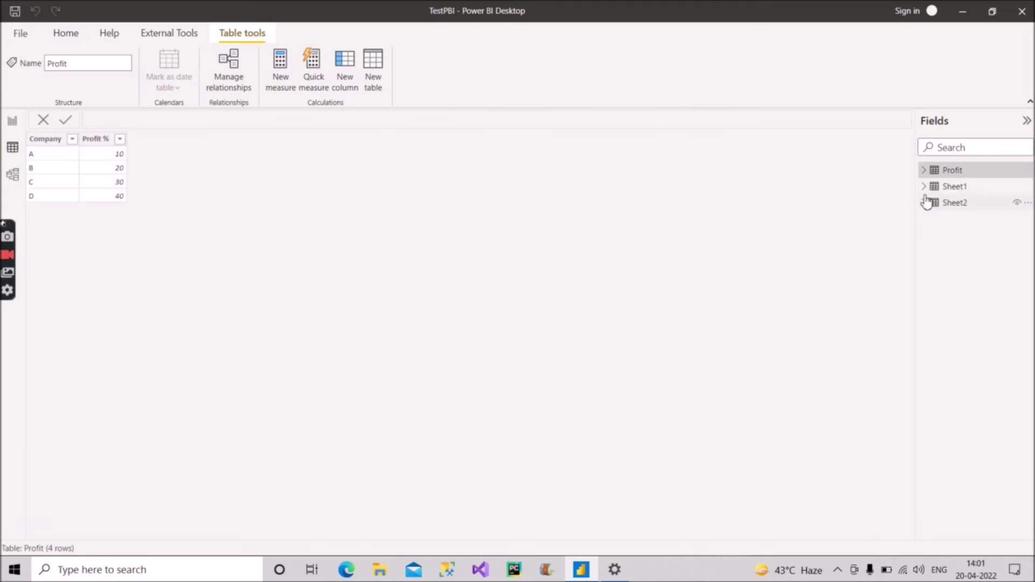
click(954, 187)
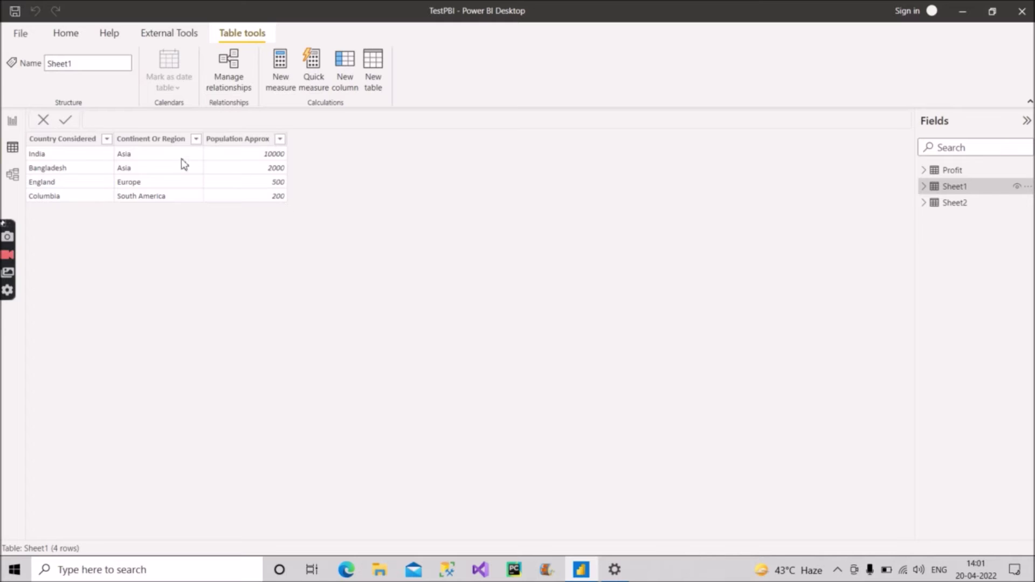
click(13, 120)
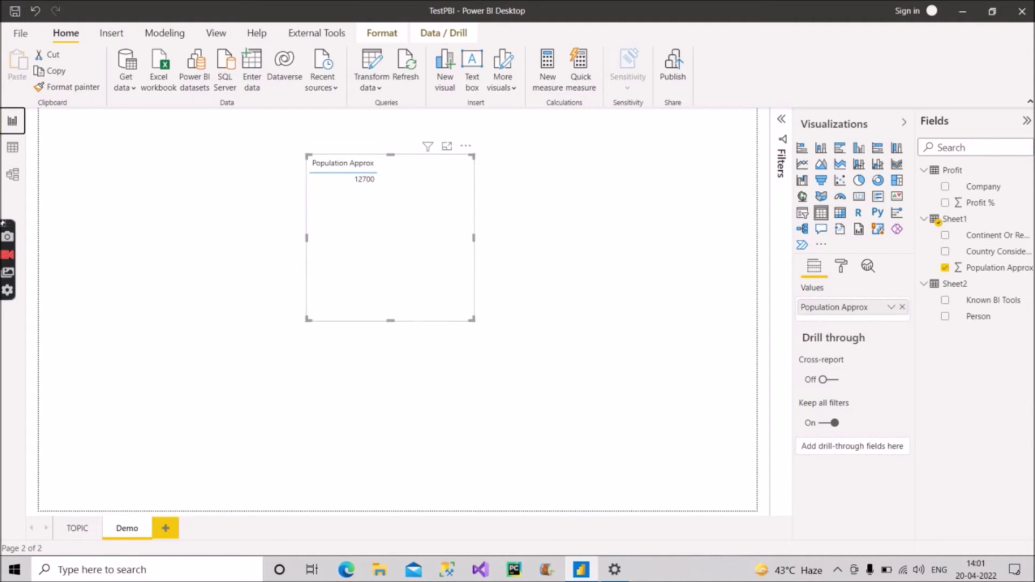
click(891, 307)
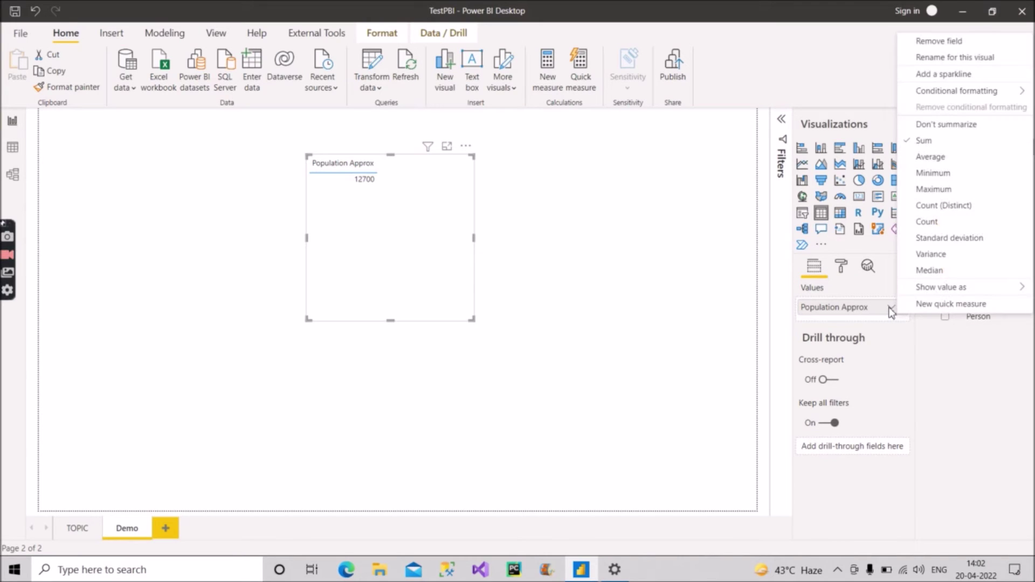
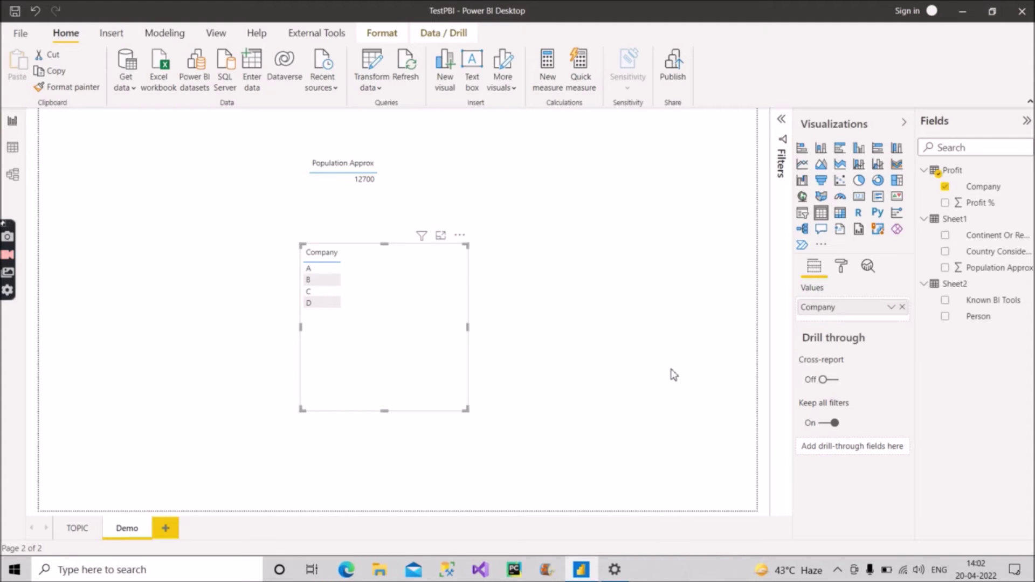
Step: Try the First and Last summarizations on the Company table visual, then return the field to Don't summarize
click(891, 310)
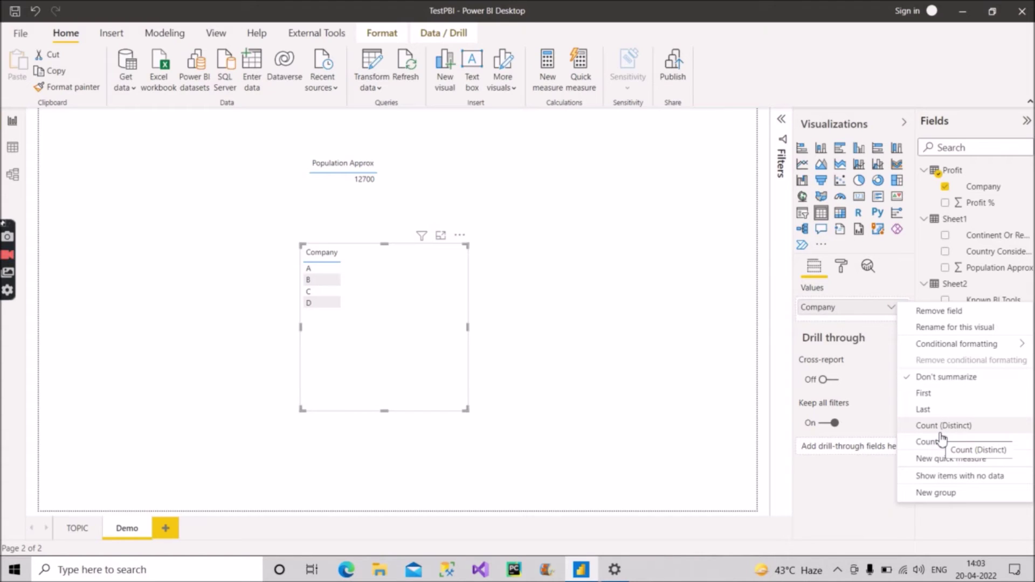
click(927, 398)
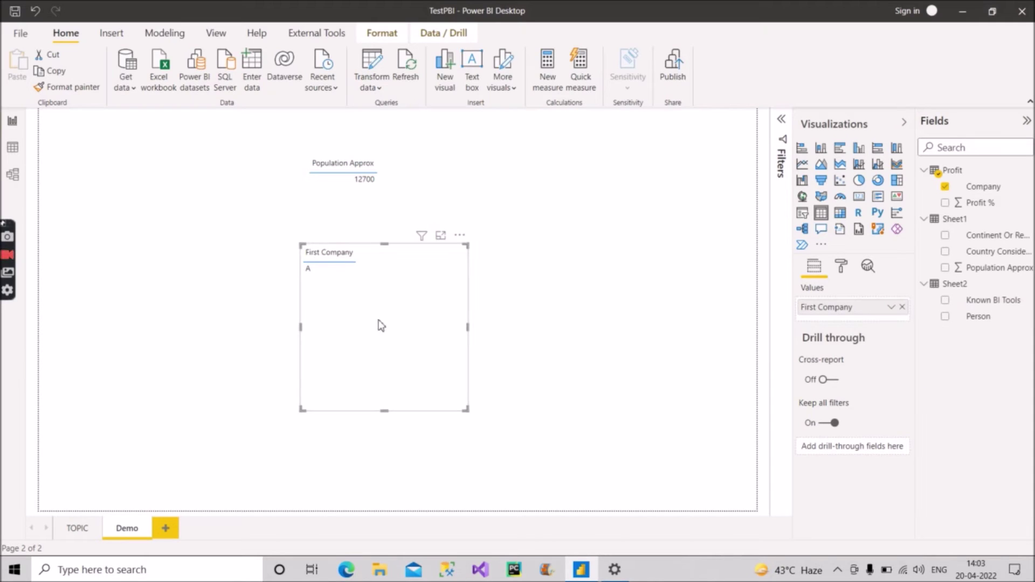
click(891, 308)
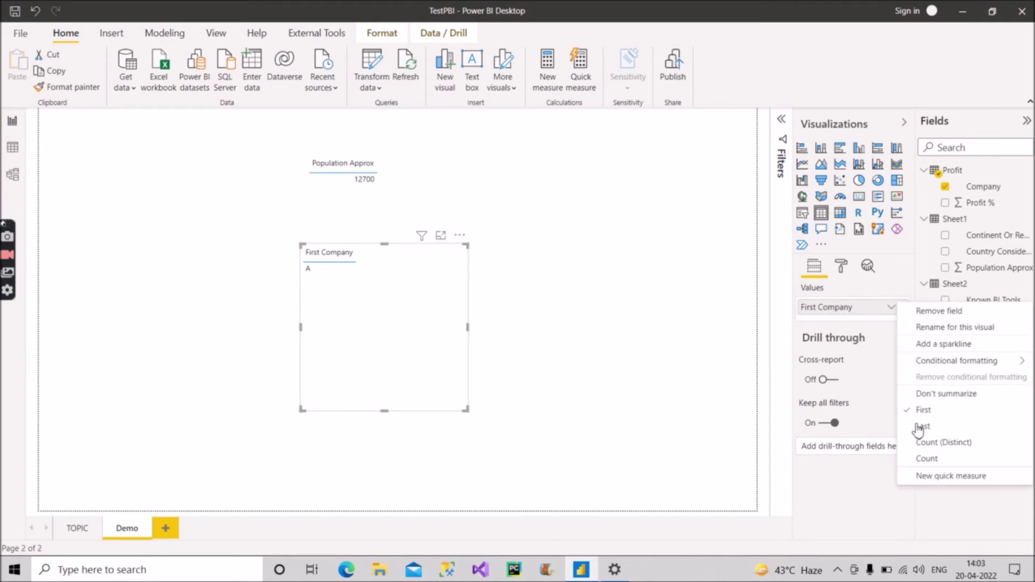
click(936, 426)
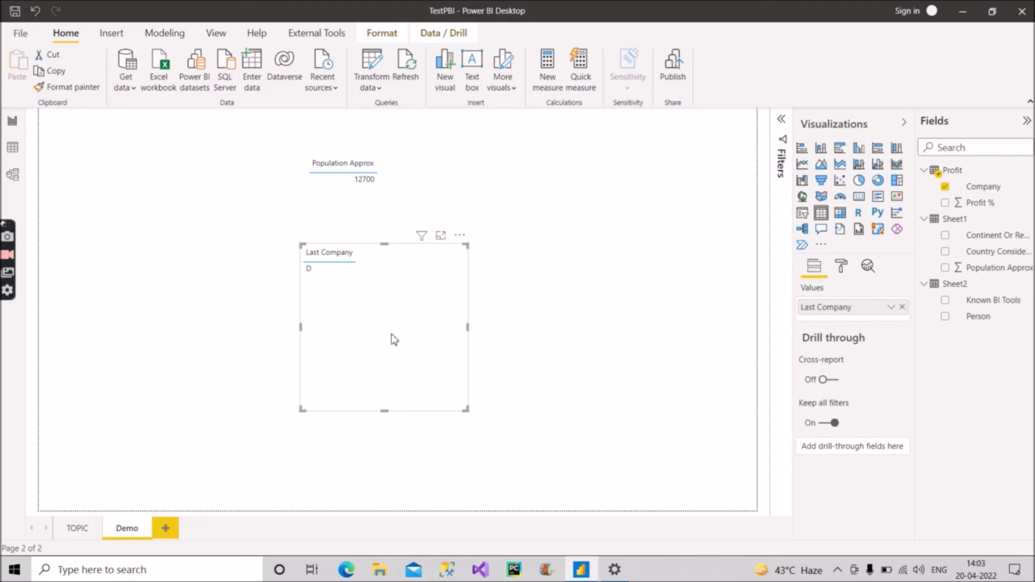
click(892, 307)
click(944, 402)
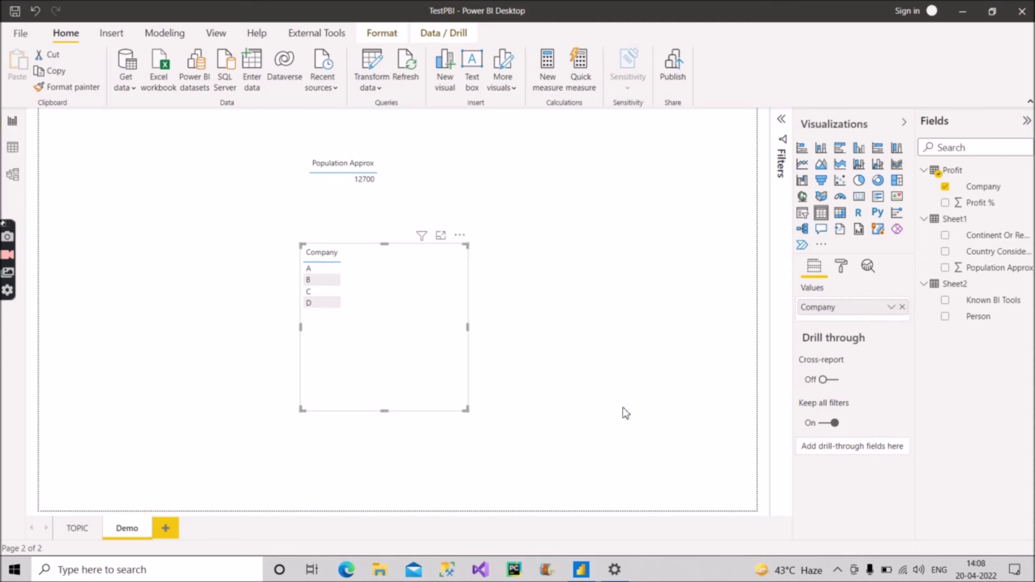
click(610, 367)
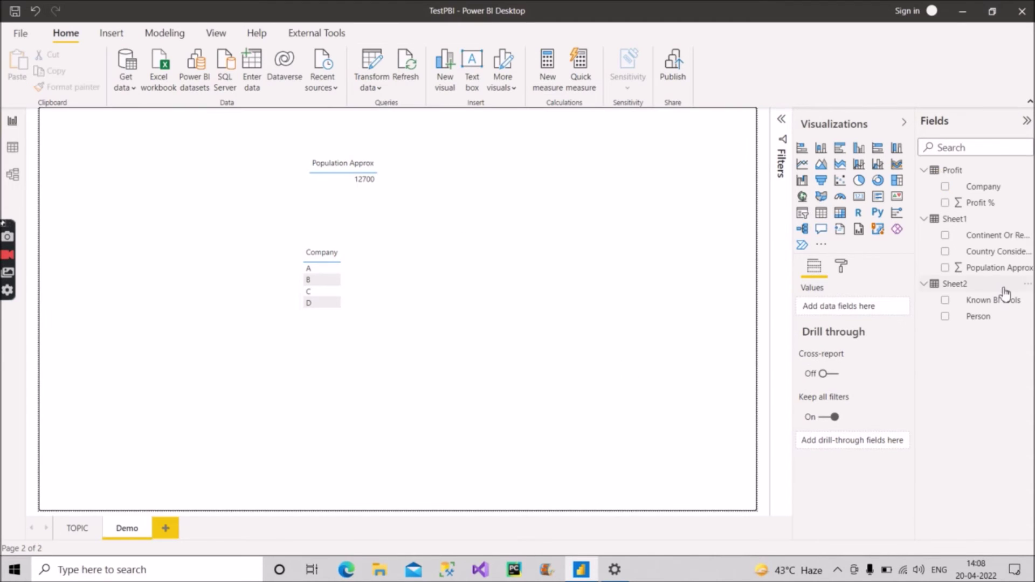
Step: Create a measure in Sheet1 defined as test = SUM(Sheet1[Population Approx])
right_click(969, 244)
click(893, 288)
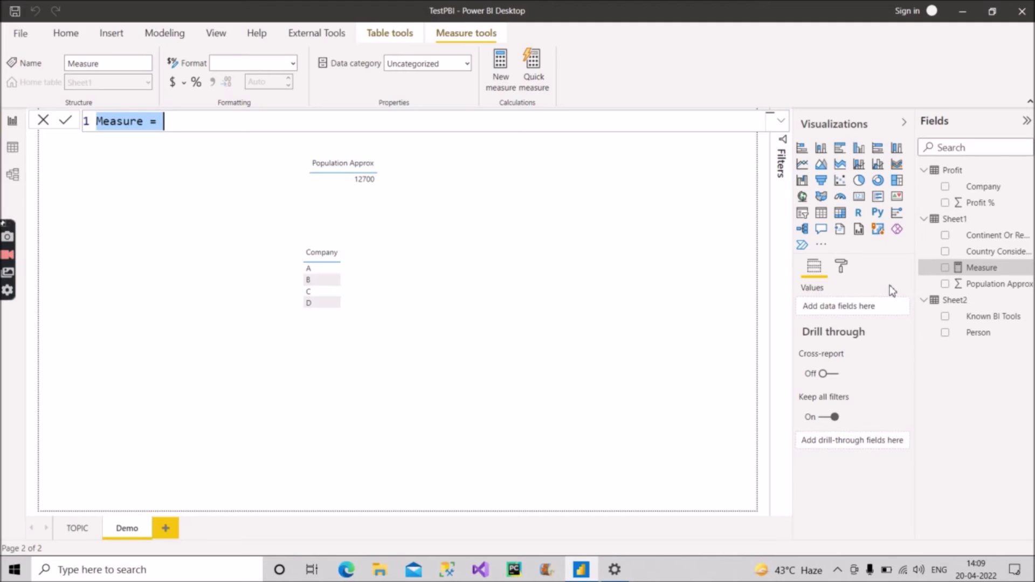
text(test)
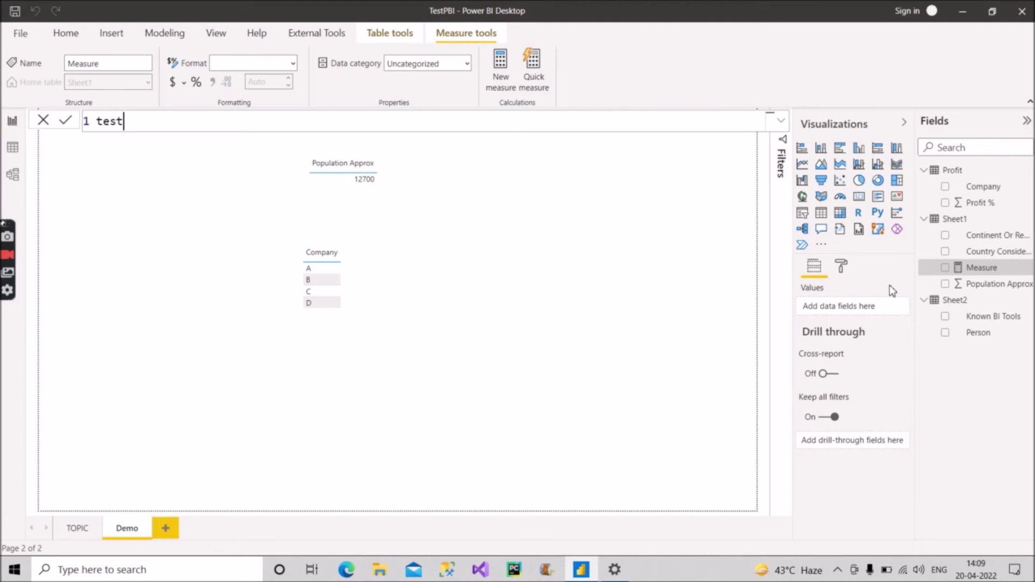
text( = su)
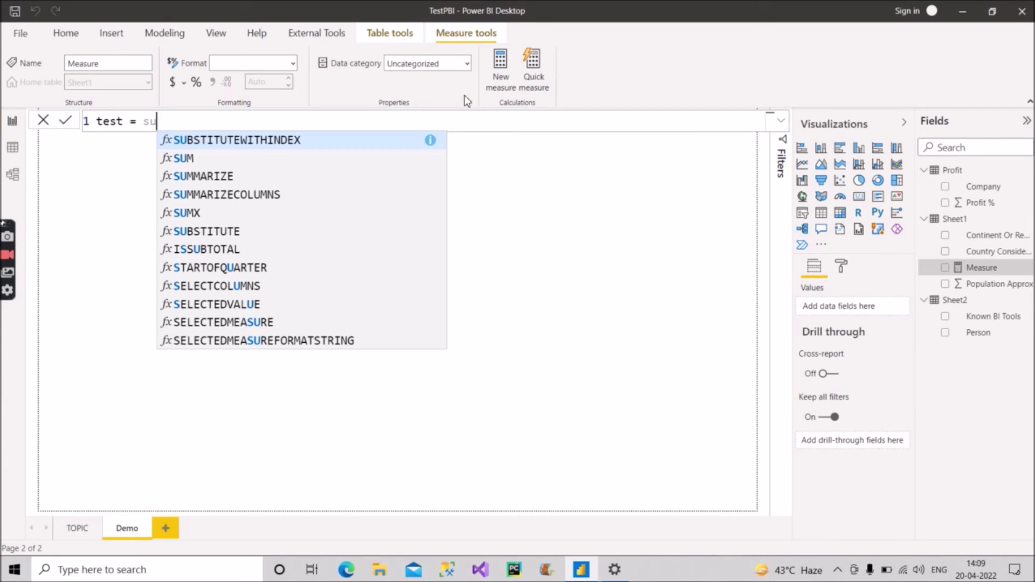
click(244, 159)
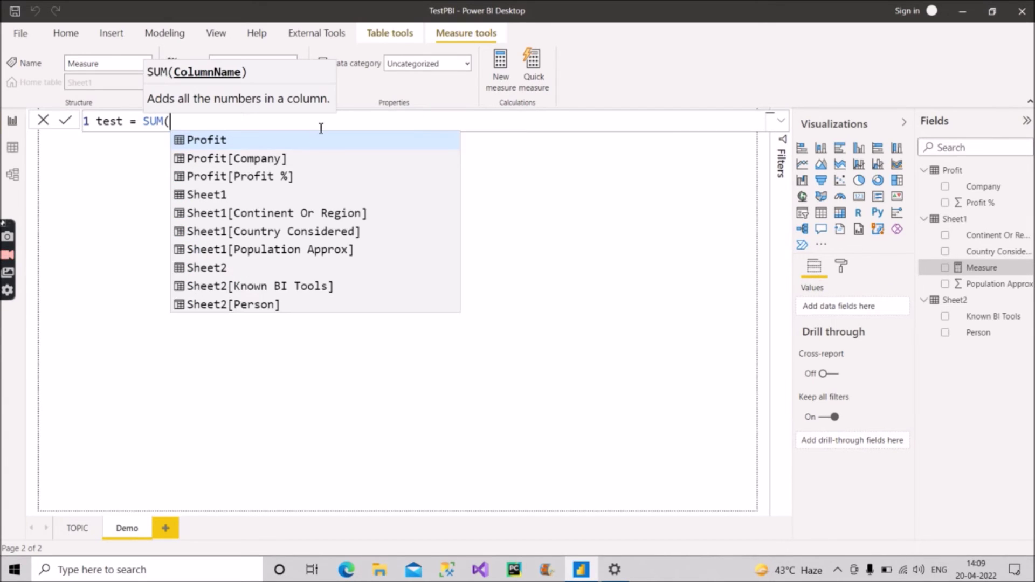
text(popu)
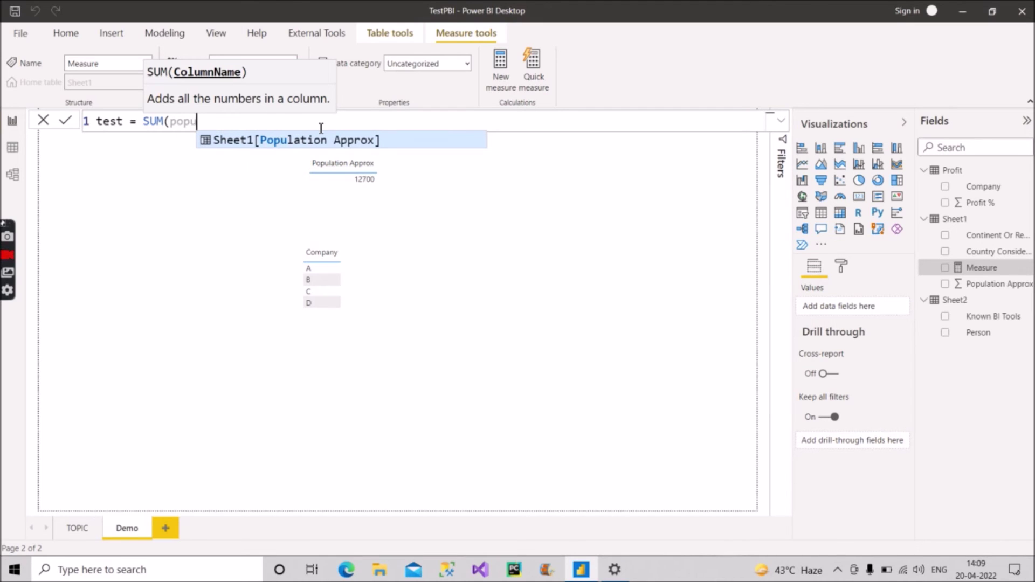
key(Tab)
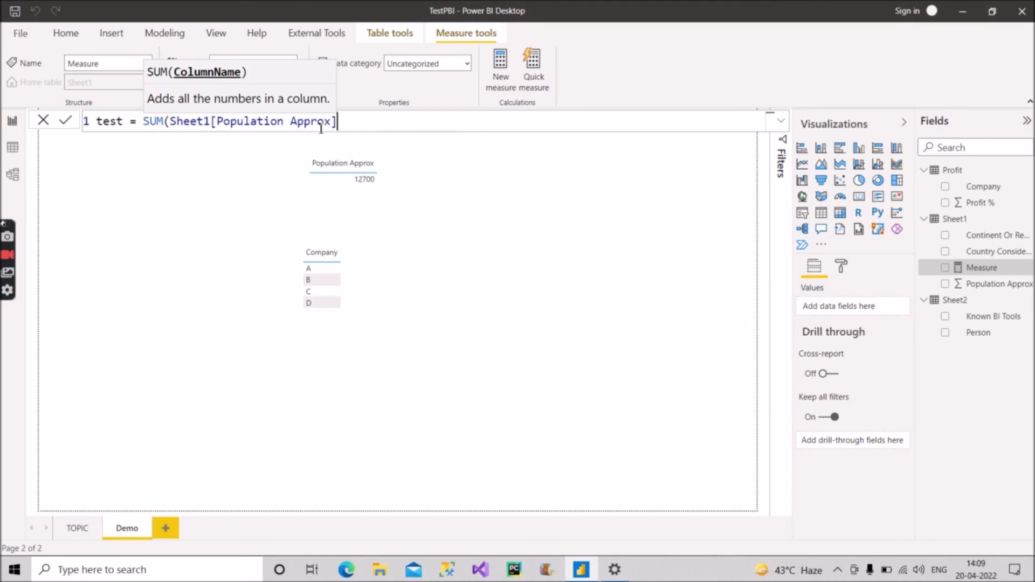
text())
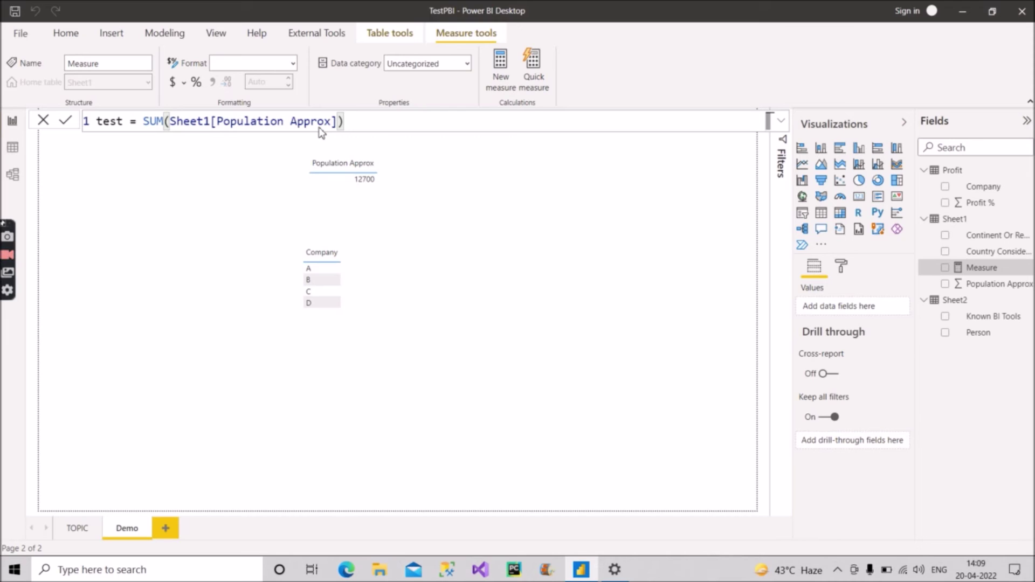
key(Return)
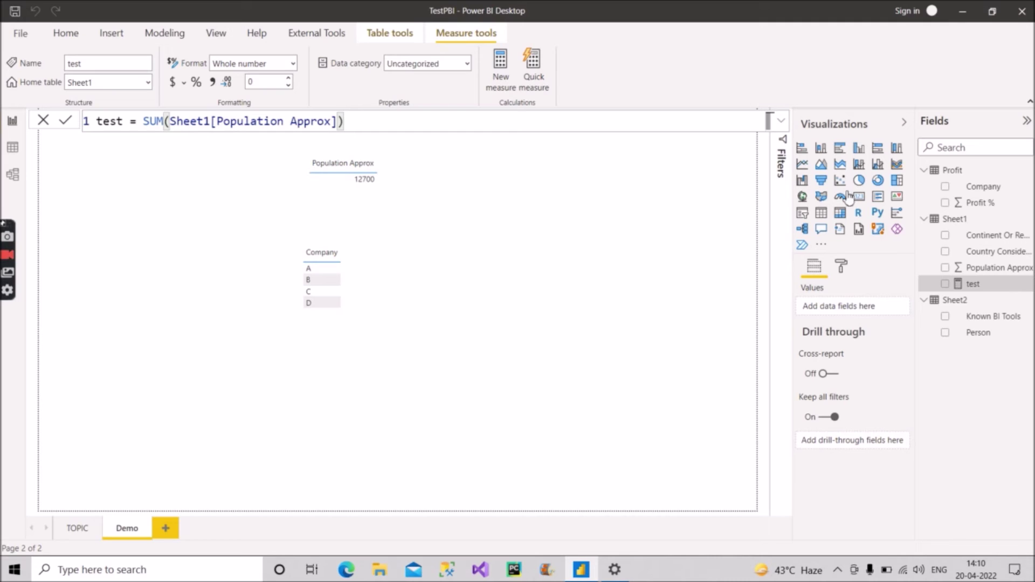
Step: Show the test measure in a new table visual beside the Population Approx table and shorten the visual to about half its height
click(660, 338)
drag(998, 284, 550, 203)
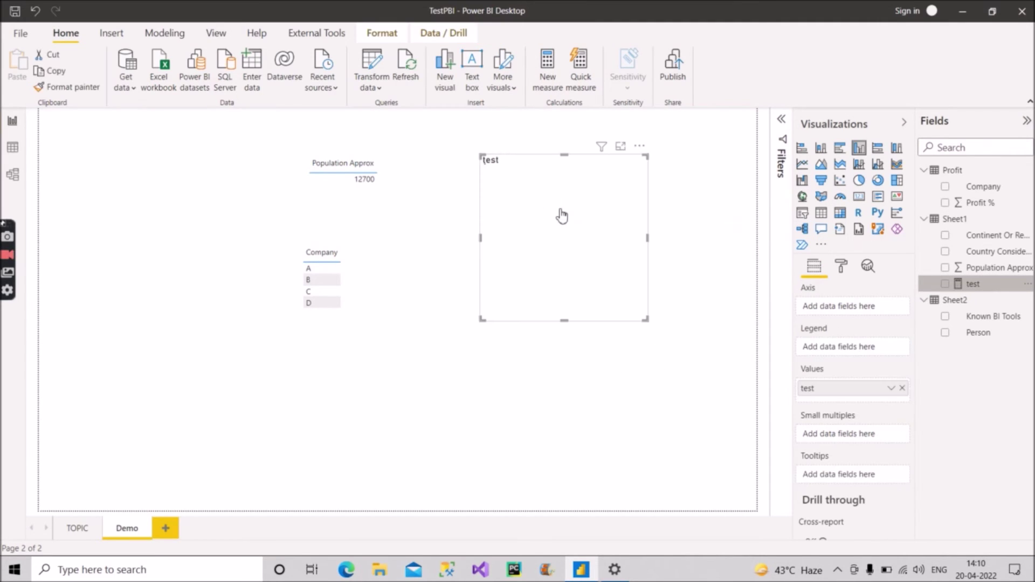
click(822, 215)
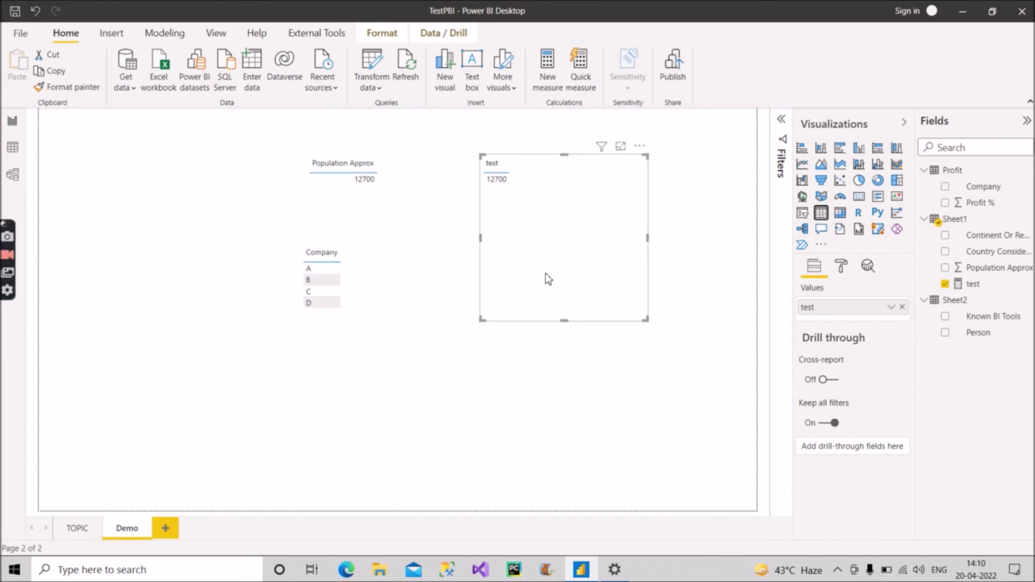
drag(564, 319, 574, 236)
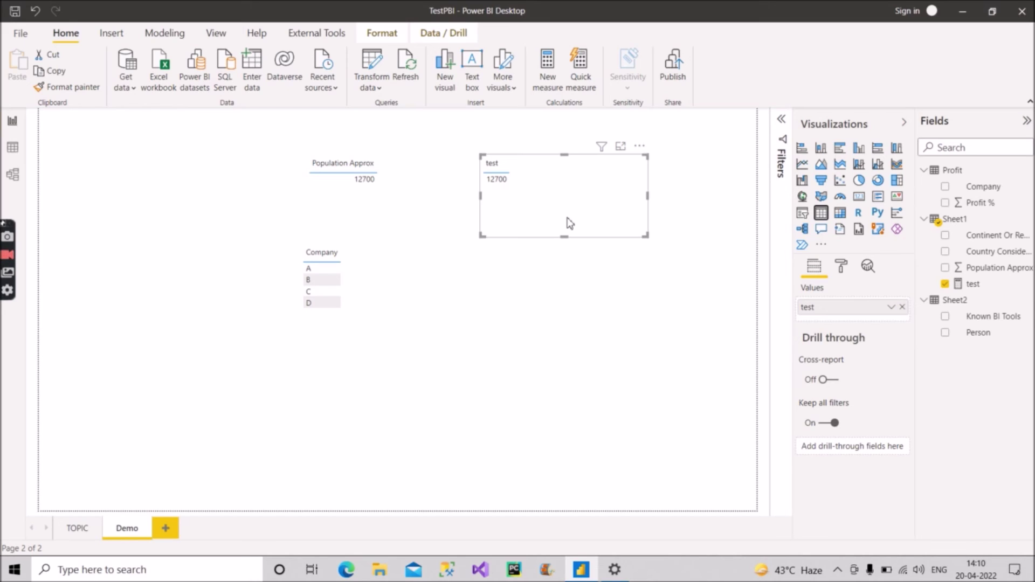
click(577, 352)
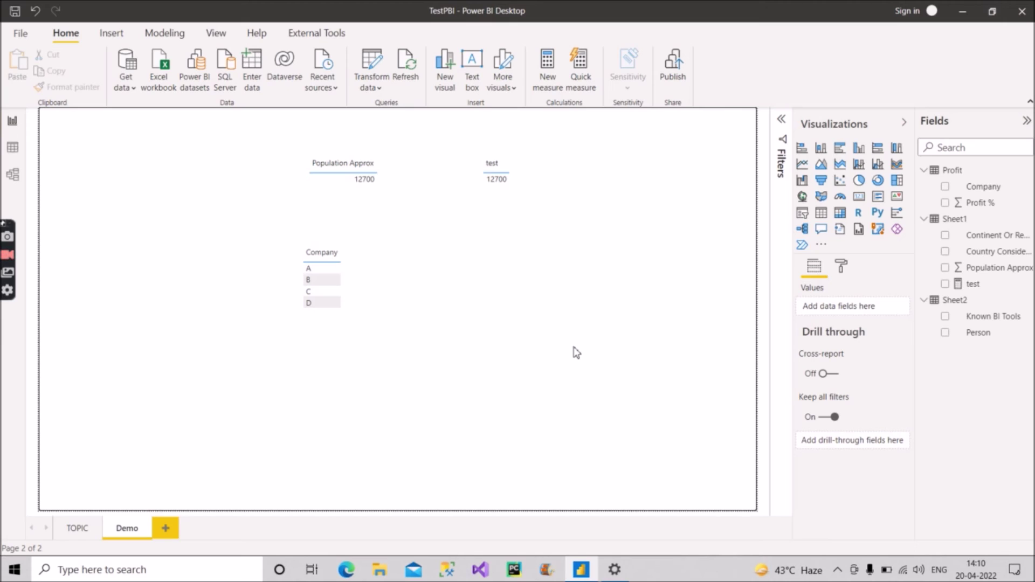
Step: Review the Profit table's rows in Data view, then return to the report and select the test table visual
drag(977, 202, 168, 250)
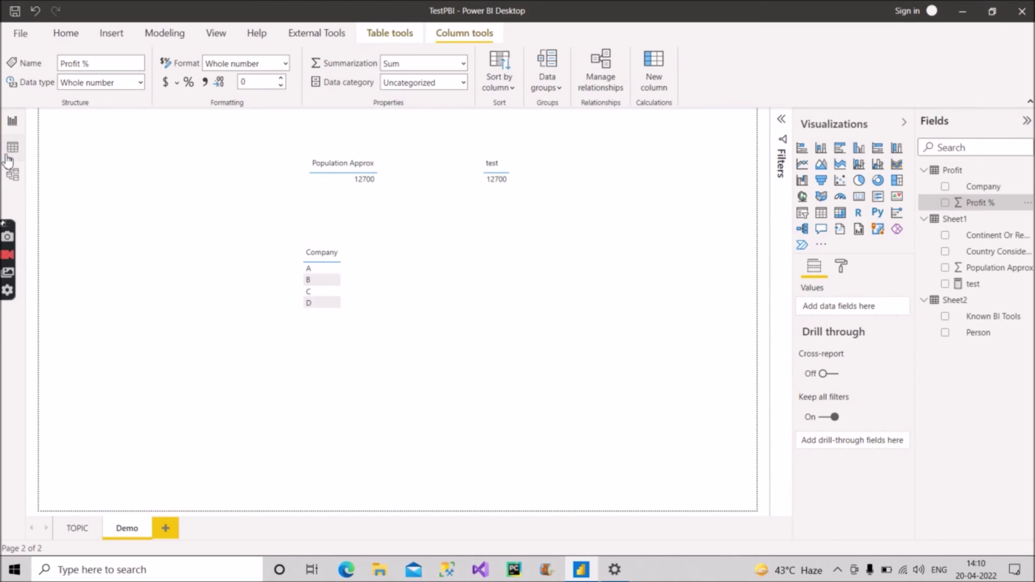
click(12, 147)
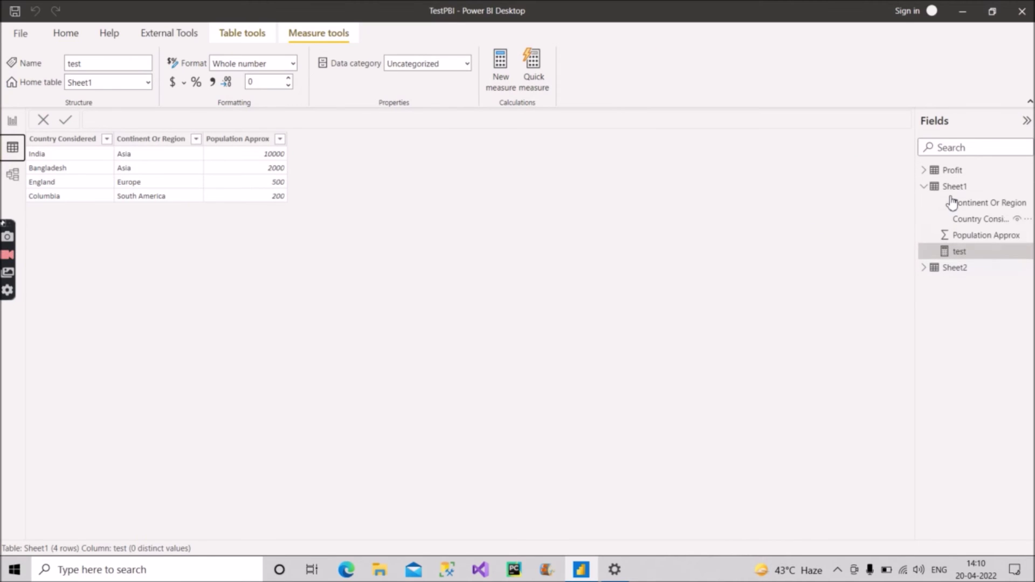
click(955, 170)
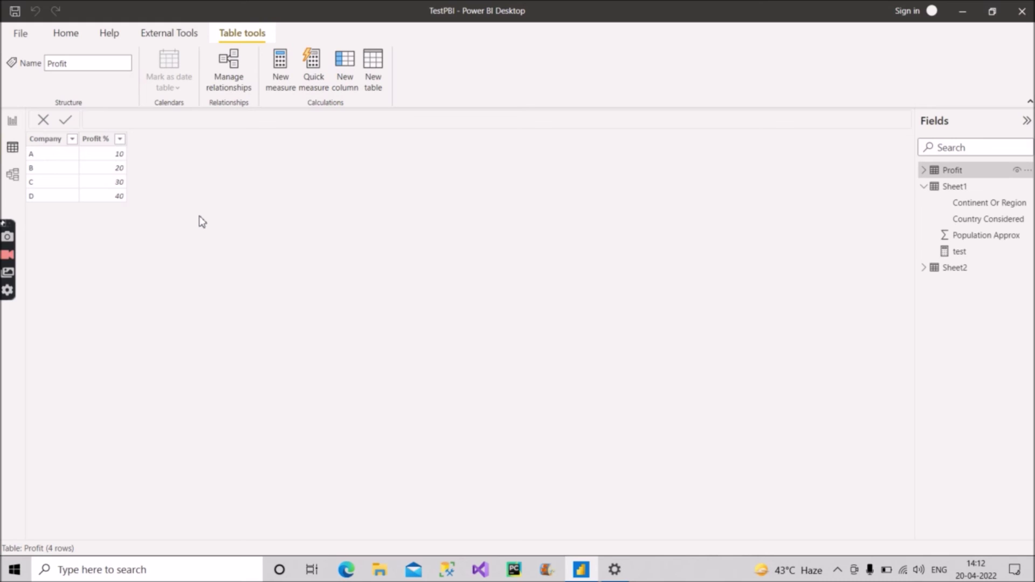
click(12, 122)
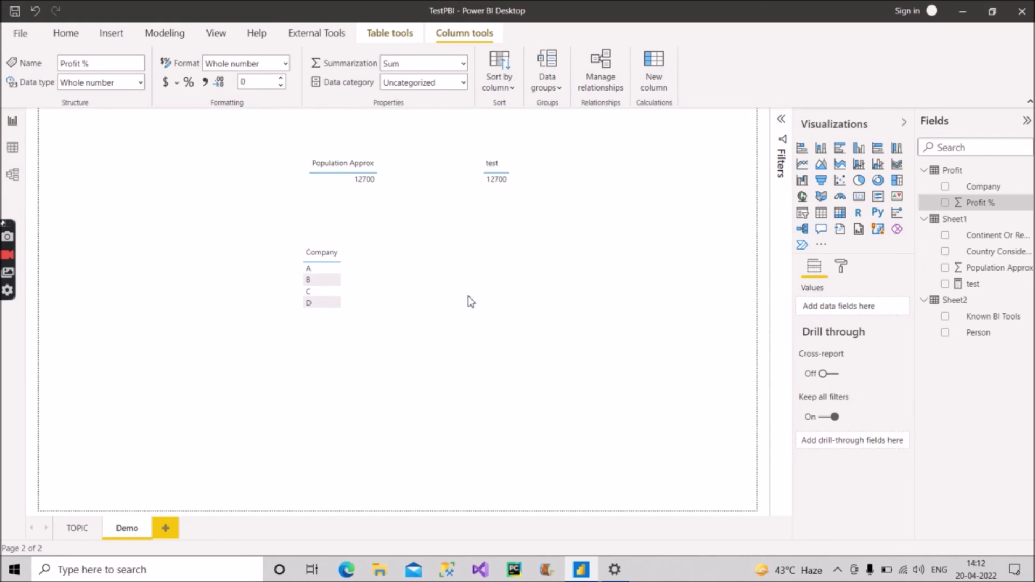
click(521, 216)
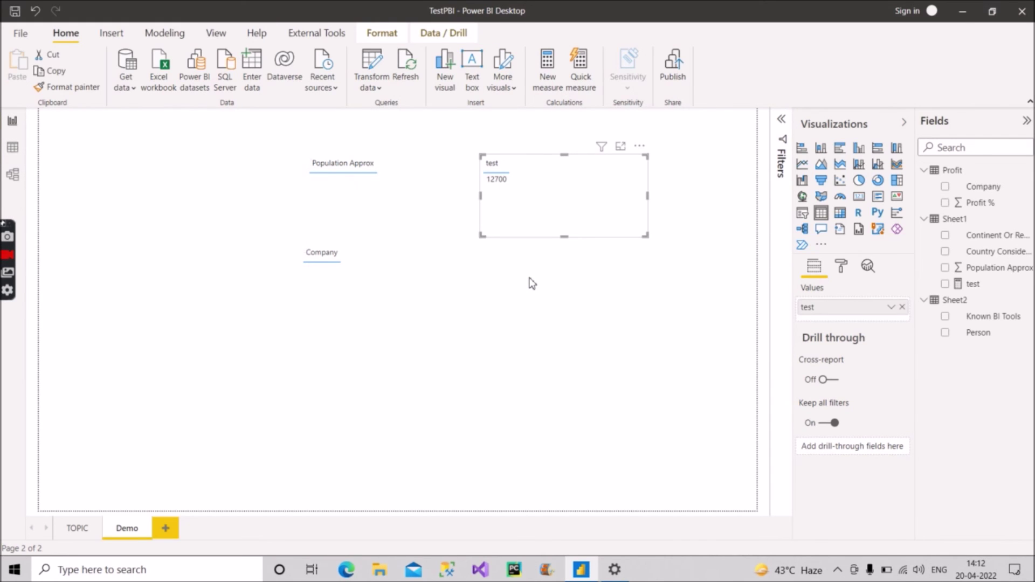